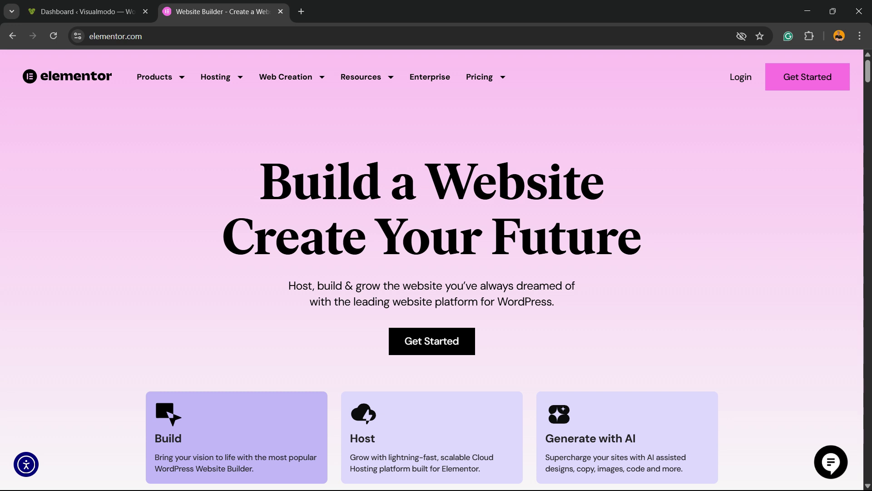
Return to the Google results for Elementor and look through the image results
{"action": "left_click", "coordinate": [12, 36]}
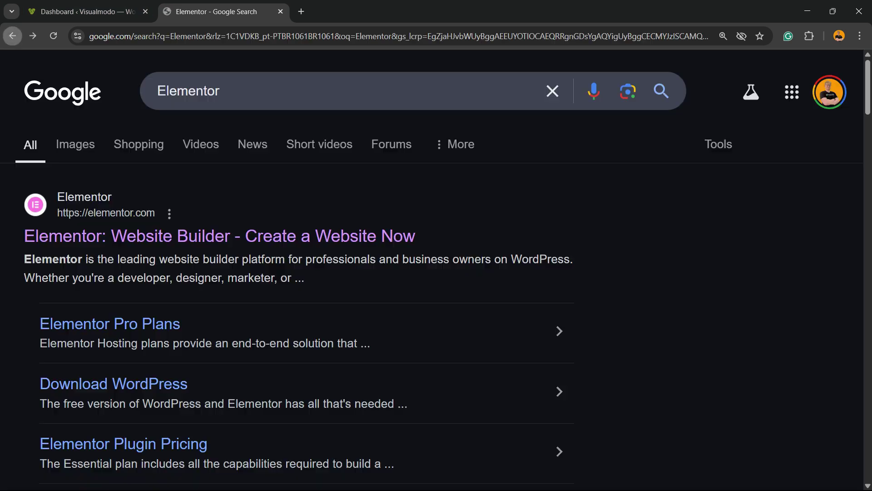
{"action": "left_click", "coordinate": [75, 144]}
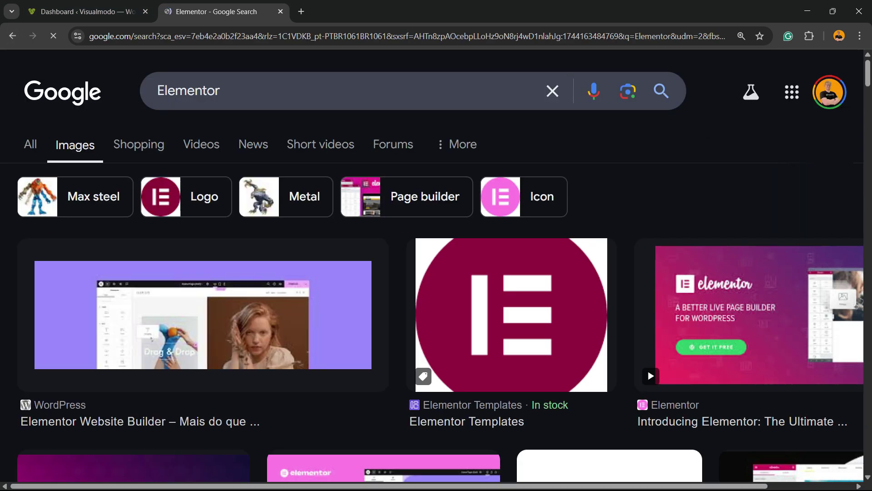
{"action": "scroll", "coordinate": [137, 263], "scroll_direction": "down", "scroll_amount": 5}
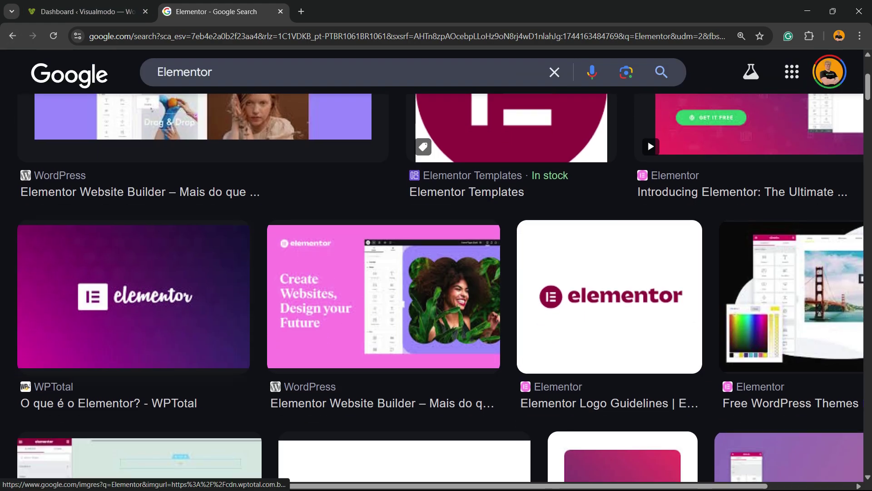
{"action": "scroll", "coordinate": [136, 264], "scroll_direction": "down", "scroll_amount": 3}
{"action": "scroll", "coordinate": [137, 264], "scroll_direction": "down", "scroll_amount": 12}
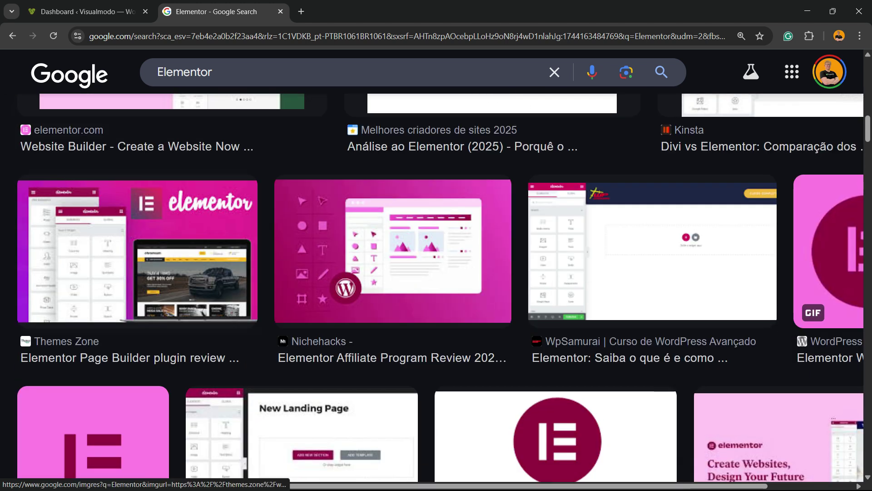
Switch to the WordPress dashboard tab and highlight the wp-admin part of its address
{"action": "left_click", "coordinate": [87, 11]}
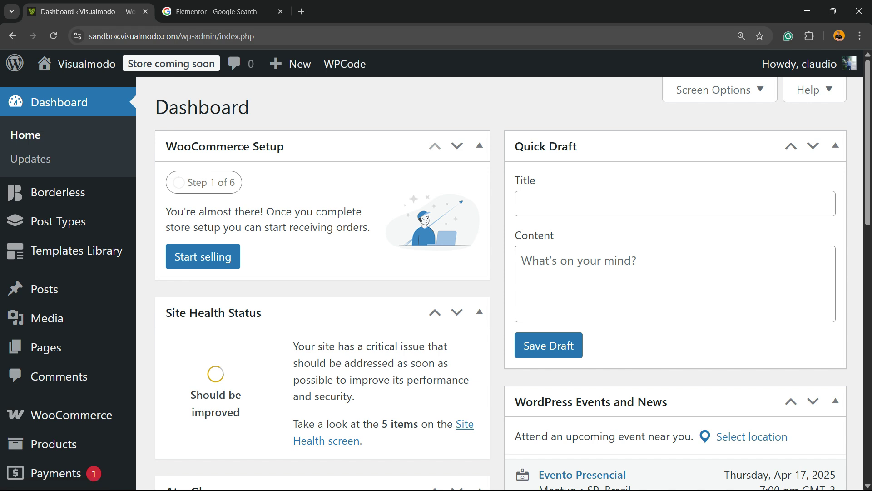
{"action": "double_click", "coordinate": [247, 36]}
{"action": "left_click", "coordinate": [171, 64]}
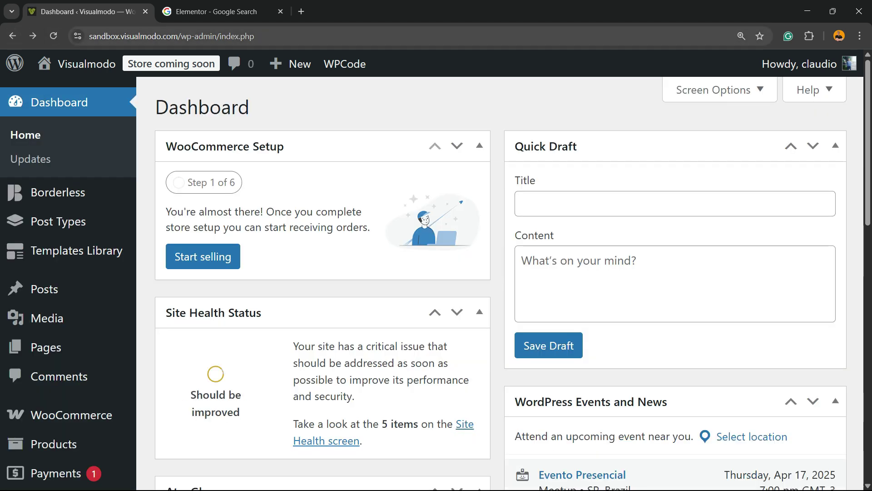
{"action": "left_click_drag", "start_coordinate": [181, 36], "coordinate": [226, 36]}
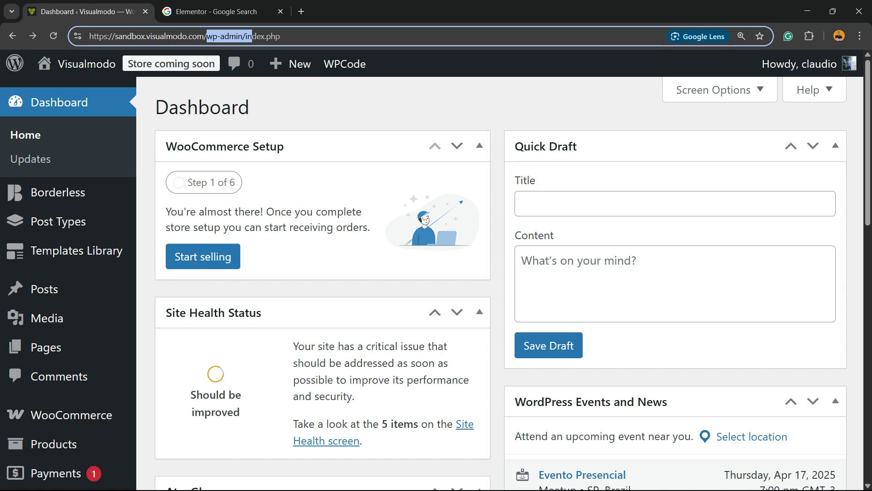
Open the WordPress page for adding a new plugin
{"action": "key", "text": "ctrl+minus"}
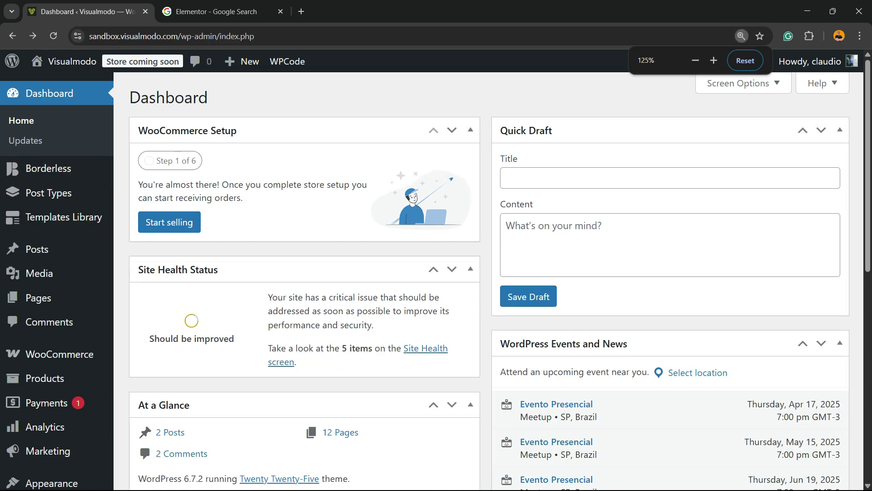
{"action": "scroll", "coordinate": [34, 136], "scroll_direction": "down", "scroll_amount": 2}
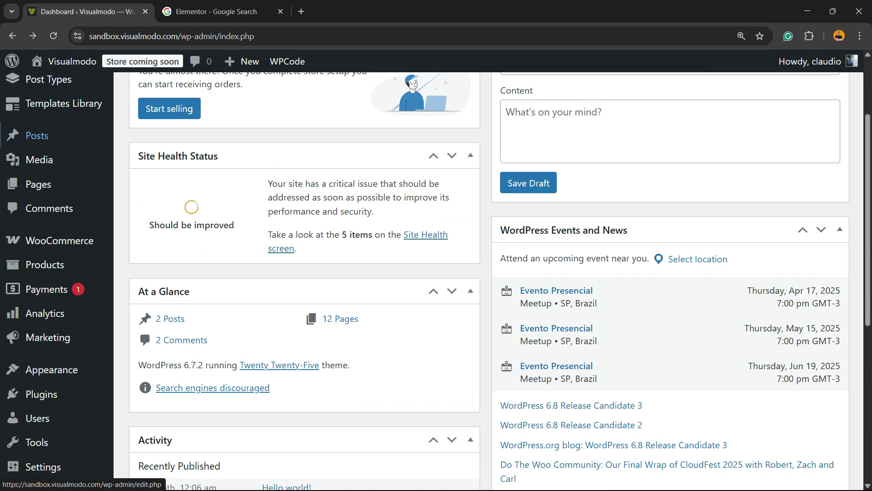
{"action": "scroll", "coordinate": [34, 136], "scroll_direction": "down", "scroll_amount": 2}
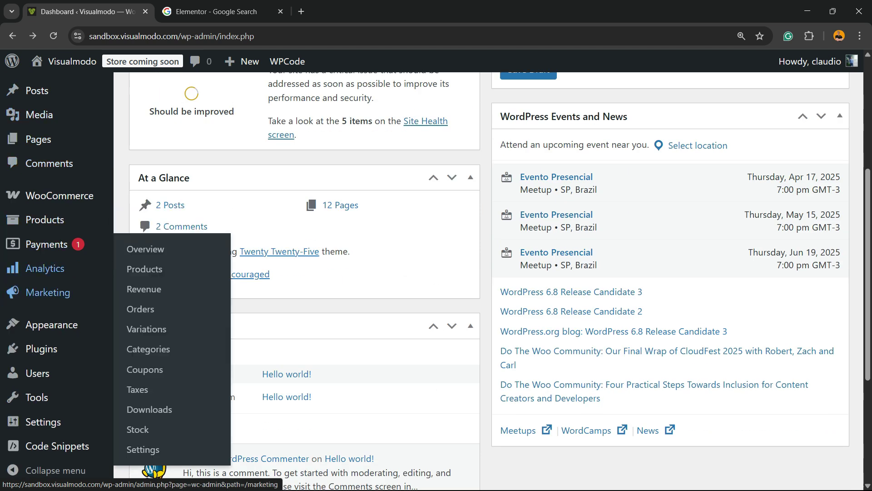
{"action": "mouse_move", "coordinate": [51, 324]}
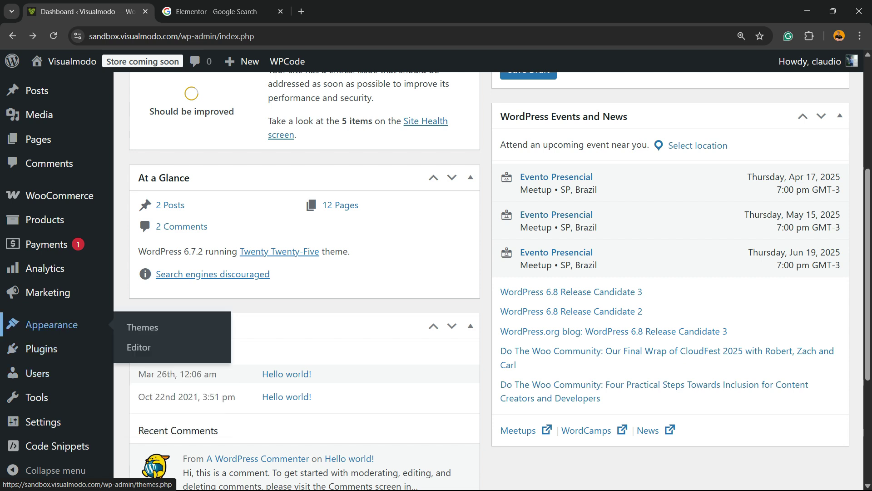
{"action": "mouse_move", "coordinate": [42, 349]}
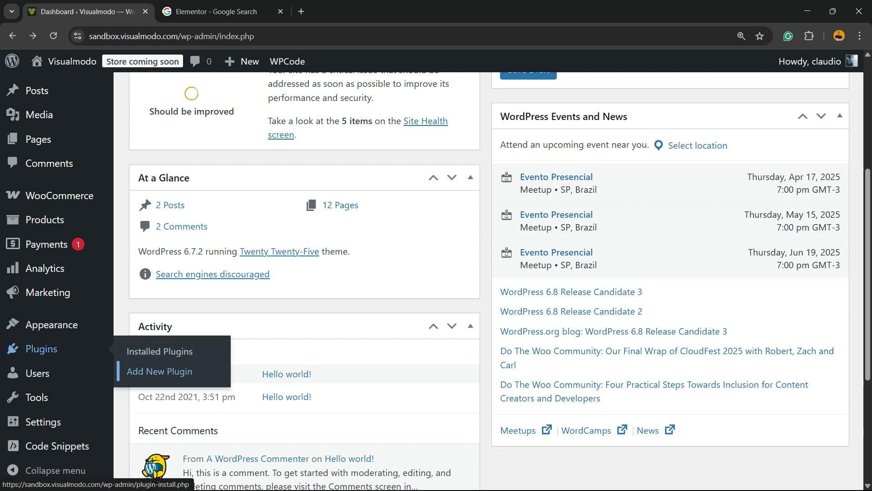
{"action": "left_click", "coordinate": [156, 372]}
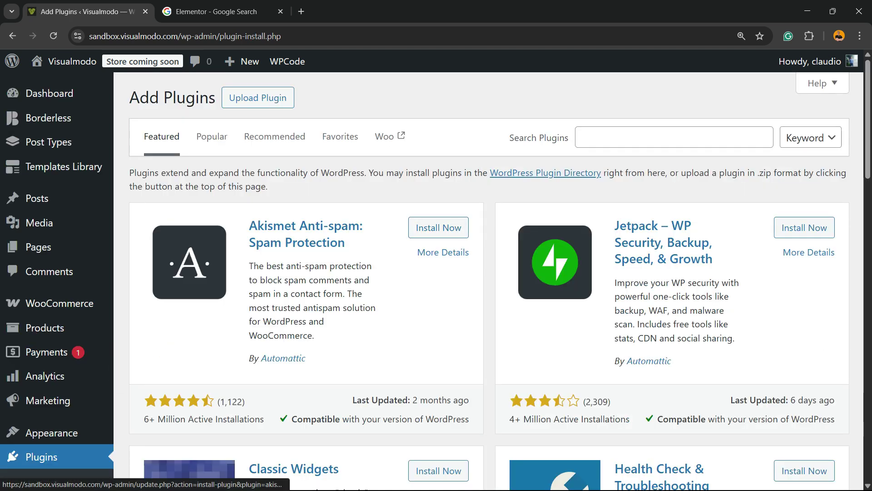
Search the plugin directory for "Elementor"
{"action": "left_click_drag", "start_coordinate": [509, 138], "coordinate": [570, 138]}
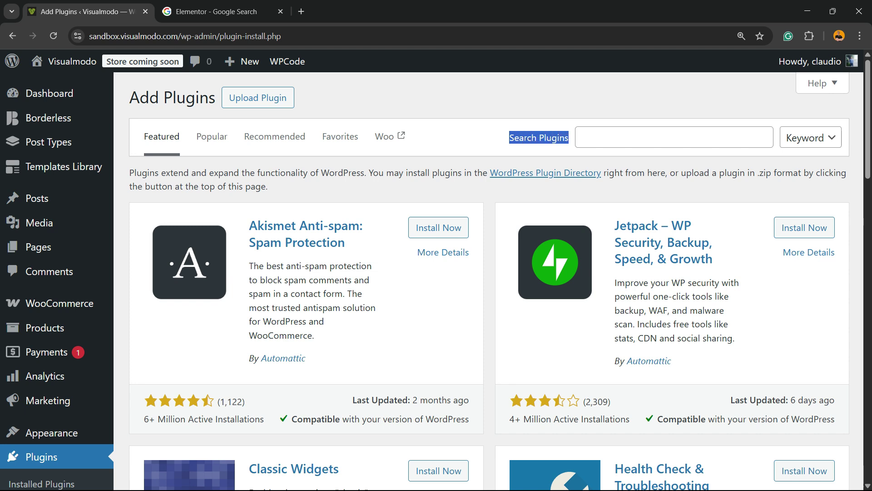
{"action": "left_click", "coordinate": [674, 137]}
{"action": "type", "text": "Elementor"}
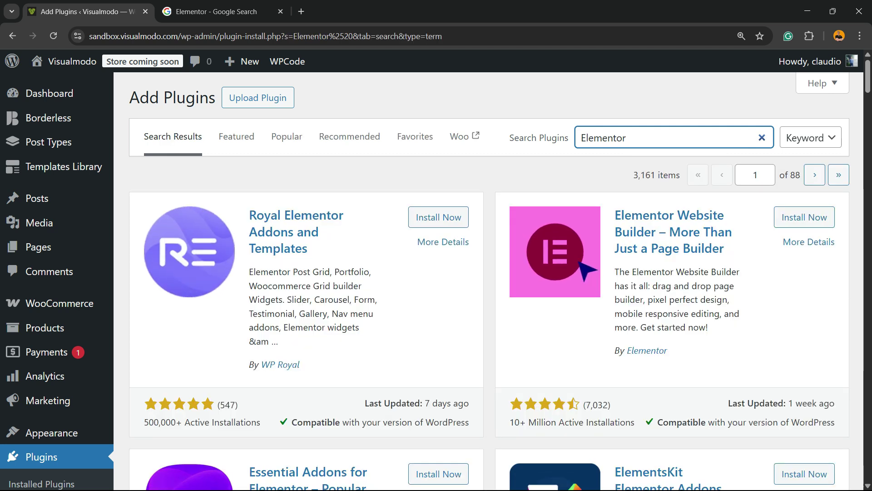
Install and activate the Elementor Website Builder plugin
{"action": "left_click_drag", "start_coordinate": [612, 215], "coordinate": [657, 215]}
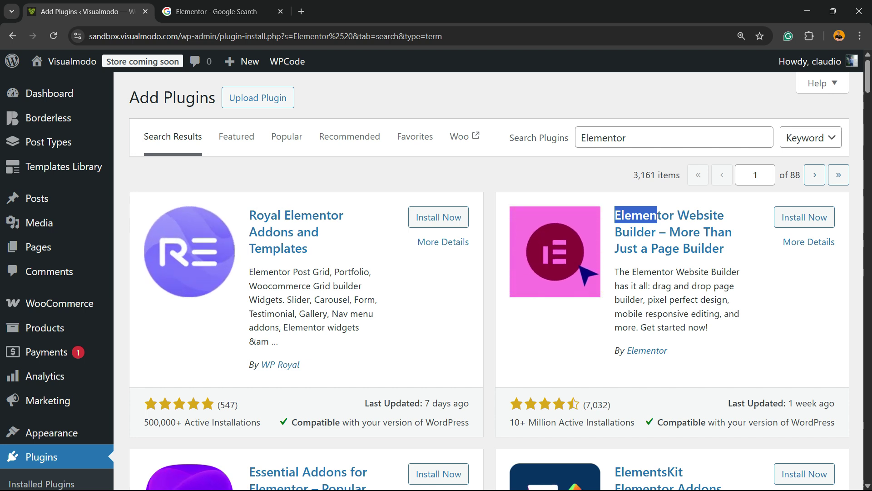
{"action": "left_click", "coordinate": [804, 217]}
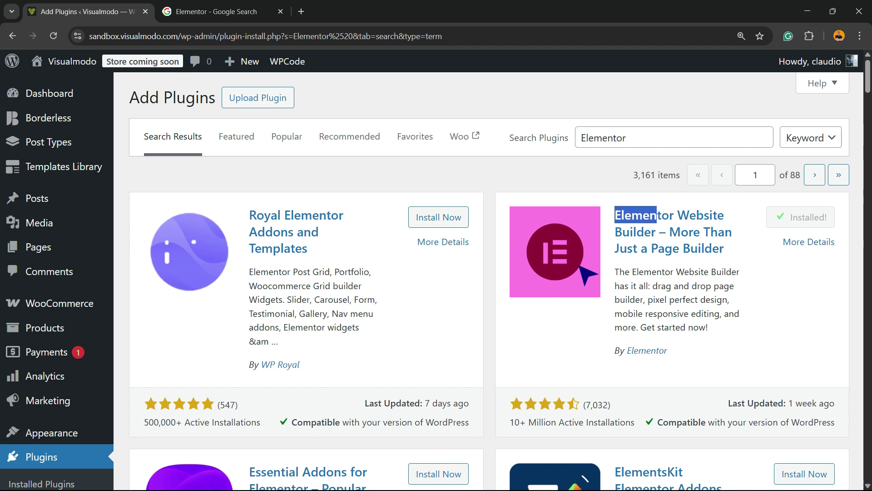
{"action": "left_click", "coordinate": [801, 218]}
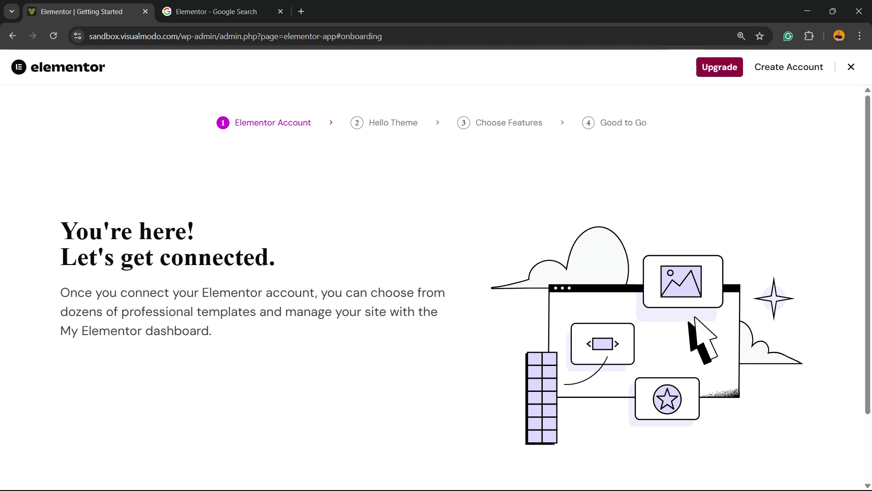
Look over the Elementor onboarding's account step and sign-up window, and exit the wizard without creating an account
{"action": "scroll", "coordinate": [437, 272], "scroll_direction": "down", "scroll_amount": 2}
{"action": "scroll", "coordinate": [436, 273], "scroll_direction": "up", "scroll_amount": 2}
{"action": "scroll", "coordinate": [436, 273], "scroll_direction": "down", "scroll_amount": 2}
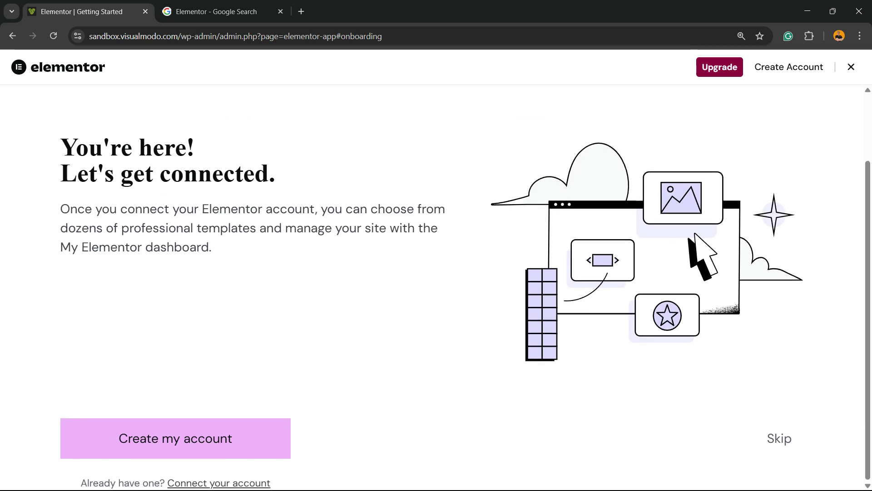
{"action": "scroll", "coordinate": [437, 273], "scroll_direction": "up", "scroll_amount": 2}
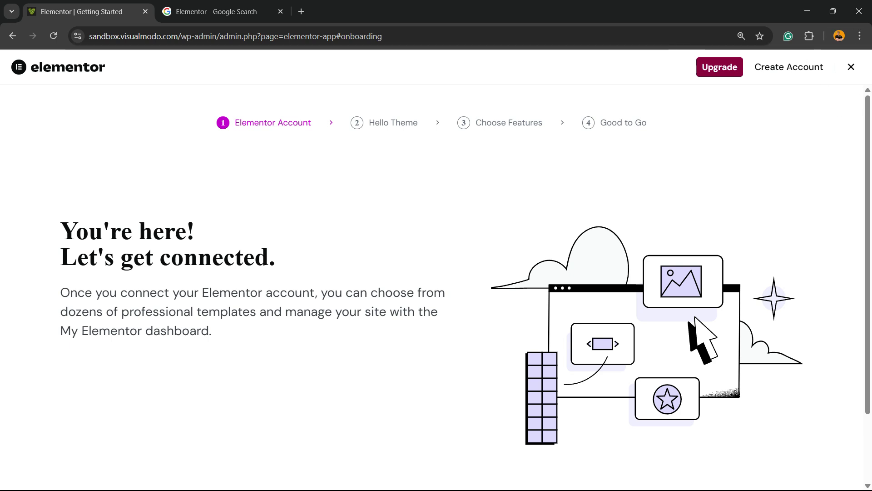
{"action": "key", "text": "Return"}
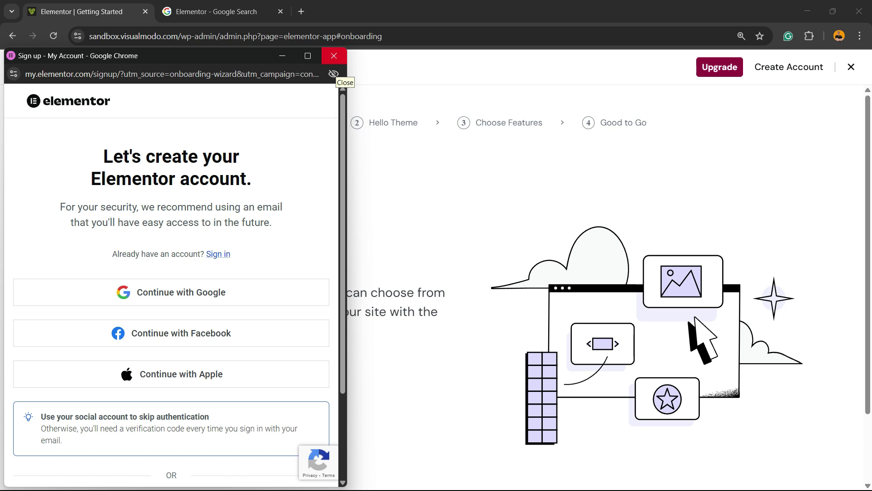
{"action": "left_click", "coordinate": [334, 55]}
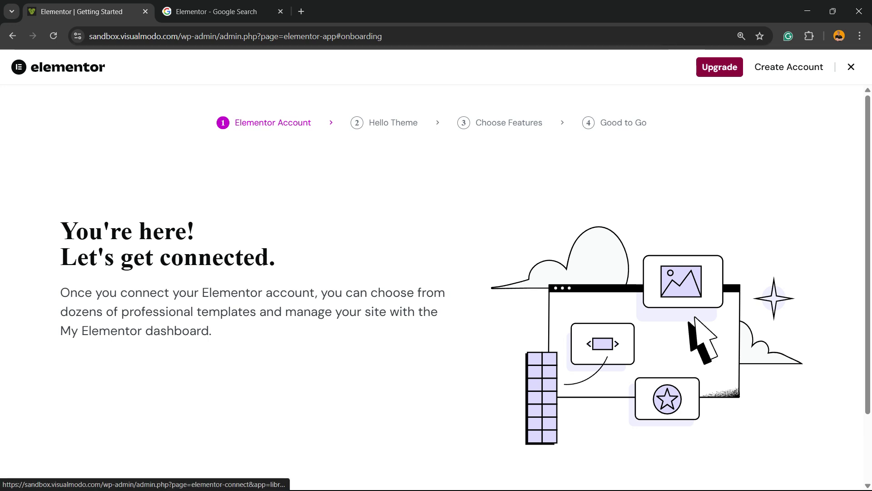
{"action": "mouse_move", "coordinate": [720, 67]}
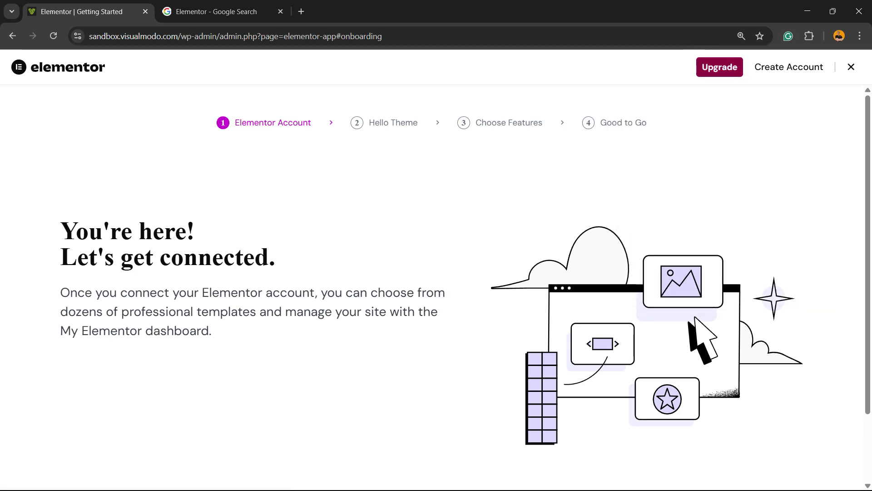
{"action": "left_click", "coordinate": [851, 67]}
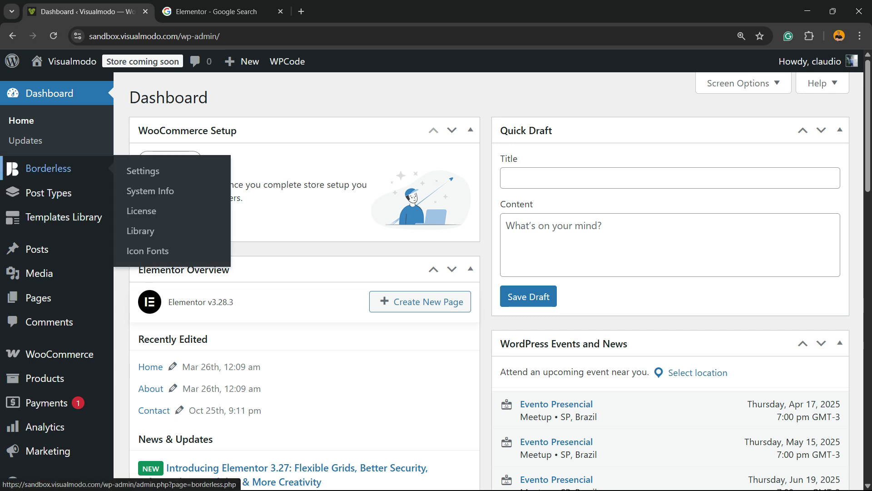
Create a new page without a pattern and open it in the Elementor editor, skipping the AI trial offer
{"action": "scroll", "coordinate": [59, 218], "scroll_direction": "down", "scroll_amount": 5}
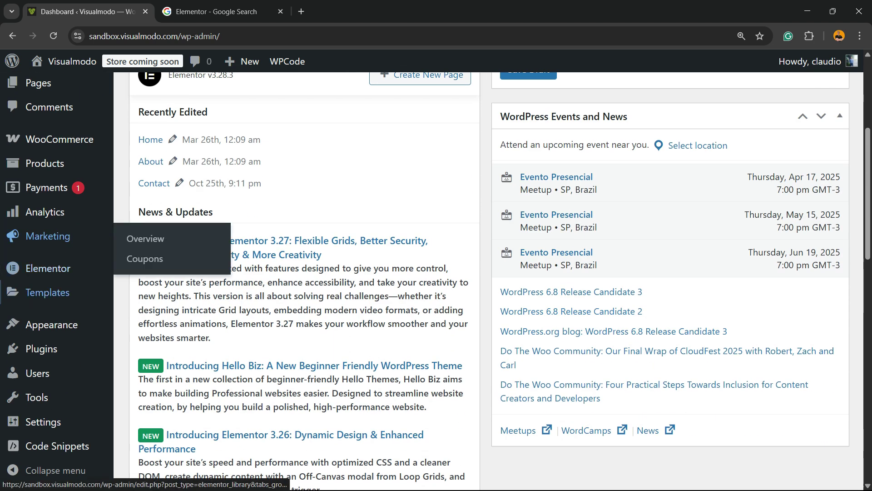
{"action": "scroll", "coordinate": [41, 268], "scroll_direction": "up", "scroll_amount": 5}
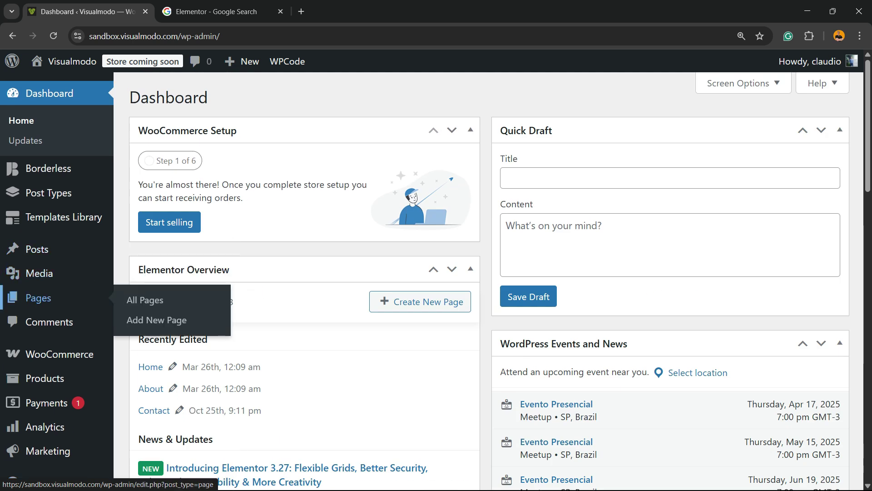
{"action": "left_click", "coordinate": [157, 319]}
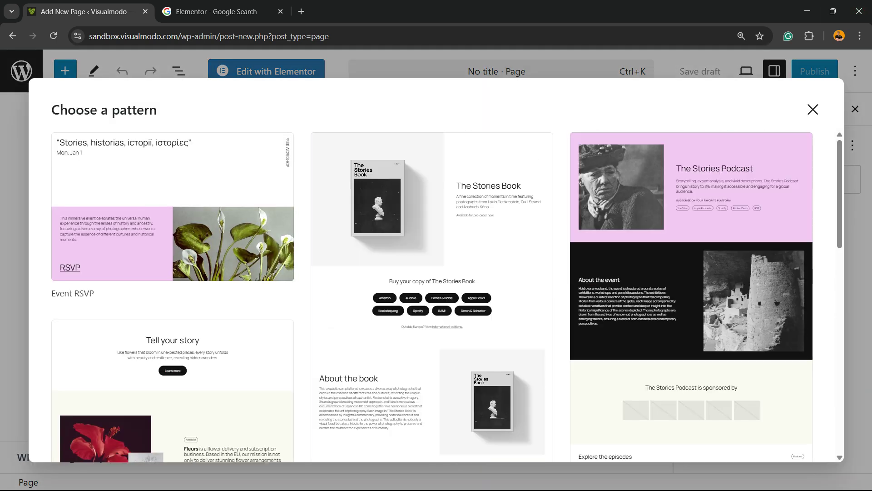
{"action": "key", "text": "Escape"}
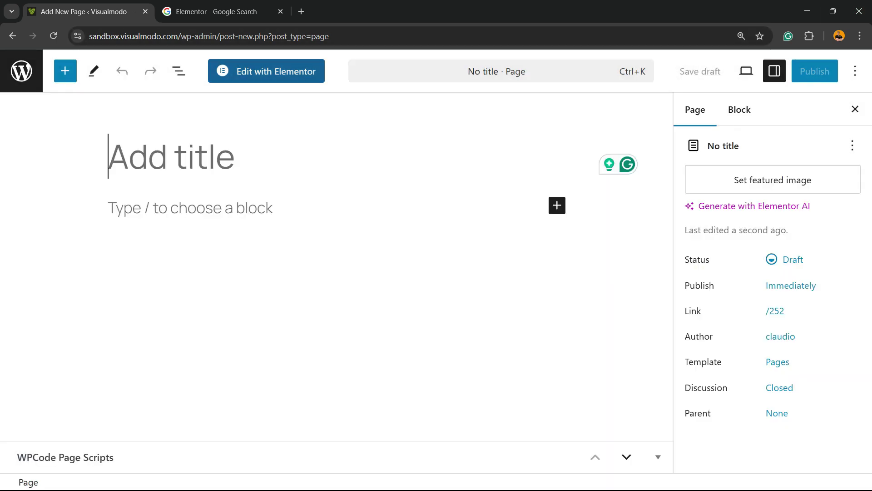
{"action": "left_click", "coordinate": [266, 71]}
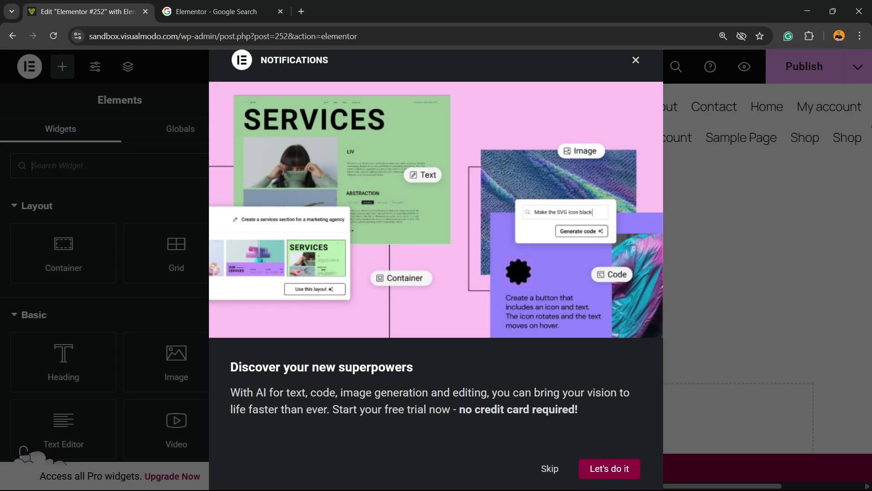
{"action": "left_click", "coordinate": [550, 468]}
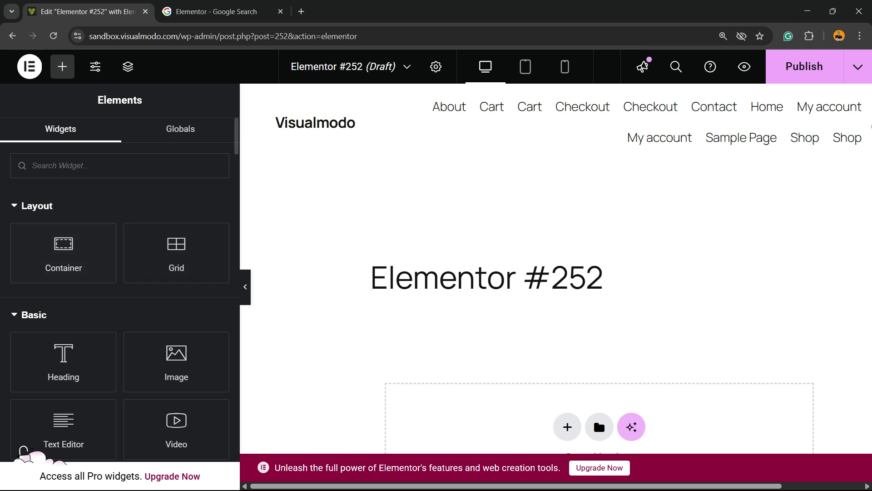
Add a Heading widget below the page title and return to the widget list
{"action": "scroll", "coordinate": [556, 272], "scroll_direction": "down", "scroll_amount": 4}
{"action": "scroll", "coordinate": [556, 273], "scroll_direction": "up", "scroll_amount": 4}
{"action": "key", "text": "ctrl+minus"}
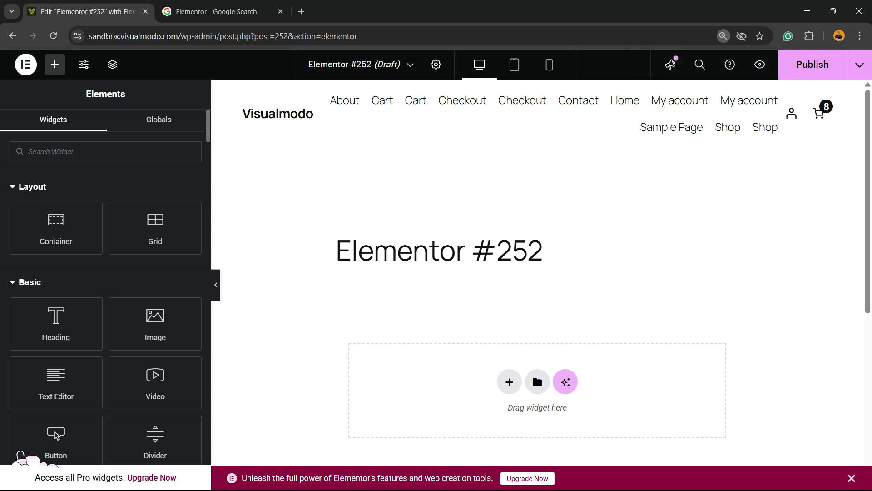
{"action": "scroll", "coordinate": [105, 272], "scroll_direction": "down", "scroll_amount": 3}
{"action": "left_click_drag", "start_coordinate": [56, 210], "coordinate": [438, 374]}
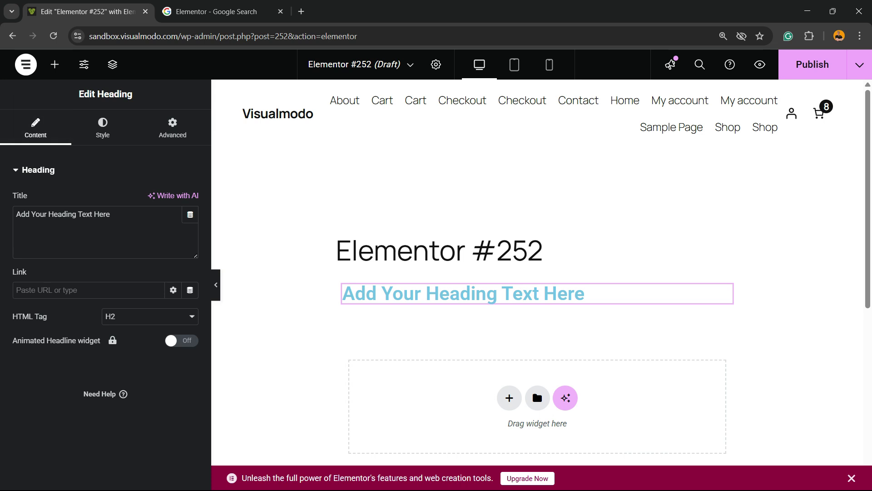
{"action": "left_click", "coordinate": [26, 65]}
{"action": "left_click", "coordinate": [54, 64]}
{"action": "left_click", "coordinate": [55, 64]}
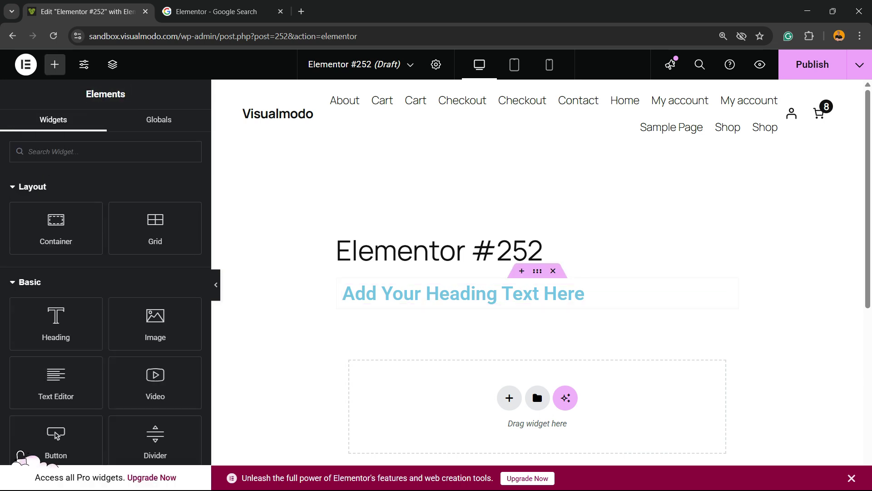
Change the heading's title to "Add Your Heading Text rfwrfwrefwerfe"
{"action": "triple_click", "coordinate": [426, 293]}
{"action": "double_click", "coordinate": [103, 214]}
{"action": "type", "text": "rf"}
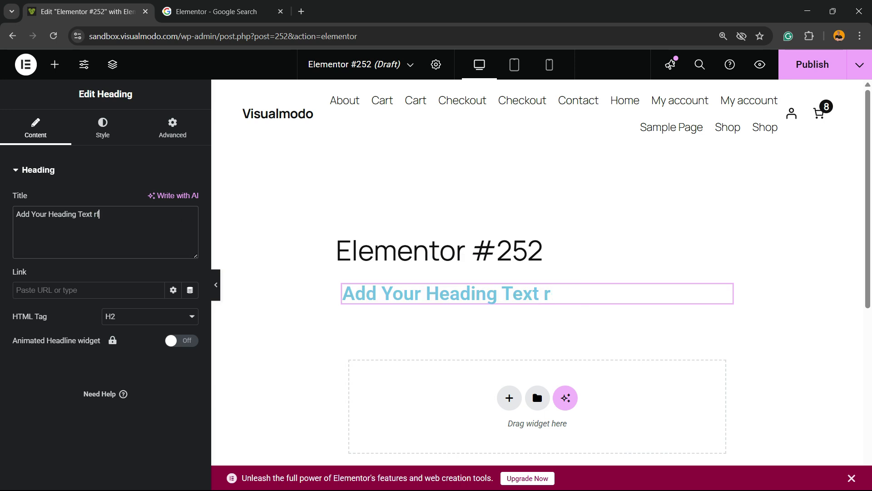
{"action": "type", "text": "fwrfwrefwerfe"}
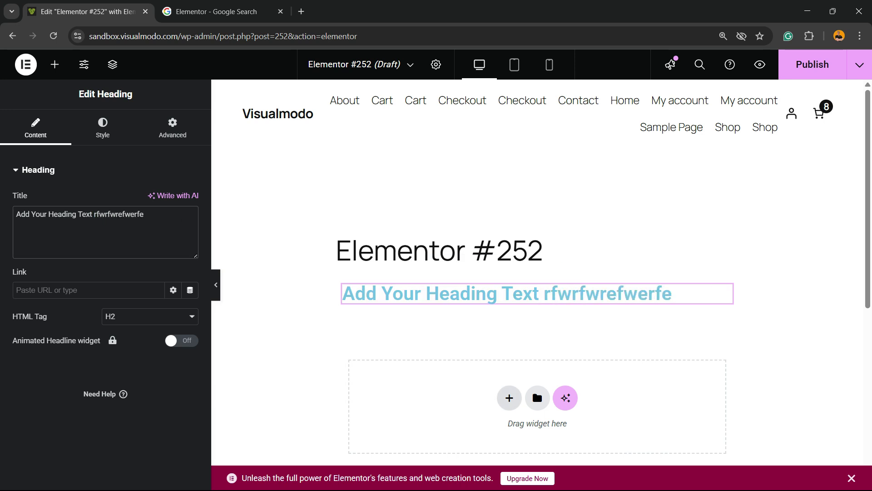
Open the layout choices for a new container, and add an Image widget directly below the heading
{"action": "left_click", "coordinate": [509, 398]}
{"action": "scroll", "coordinate": [499, 327], "scroll_direction": "down", "scroll_amount": 2}
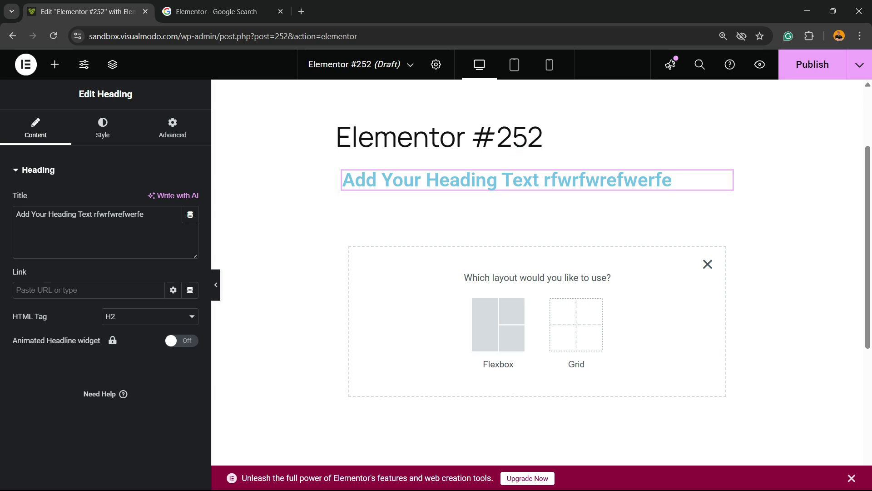
{"action": "left_click", "coordinate": [54, 64]}
{"action": "scroll", "coordinate": [56, 323], "scroll_direction": "down", "scroll_amount": 2}
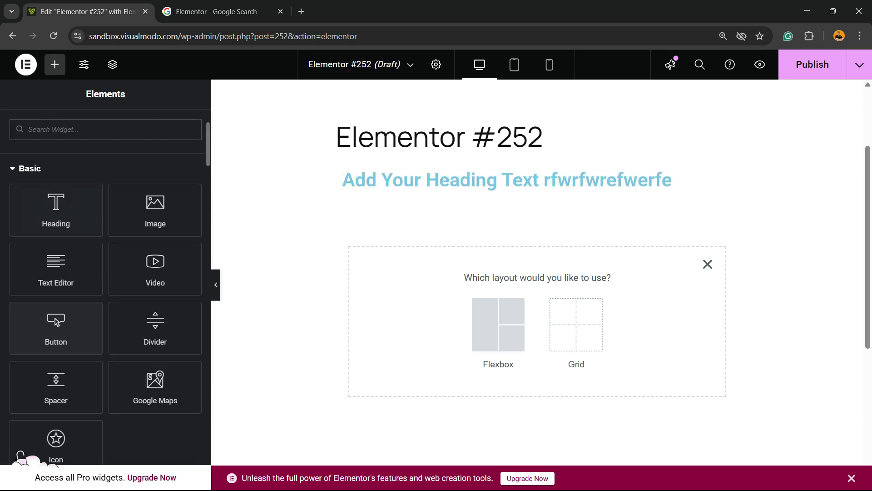
{"action": "left_click_drag", "start_coordinate": [155, 210], "coordinate": [444, 195]}
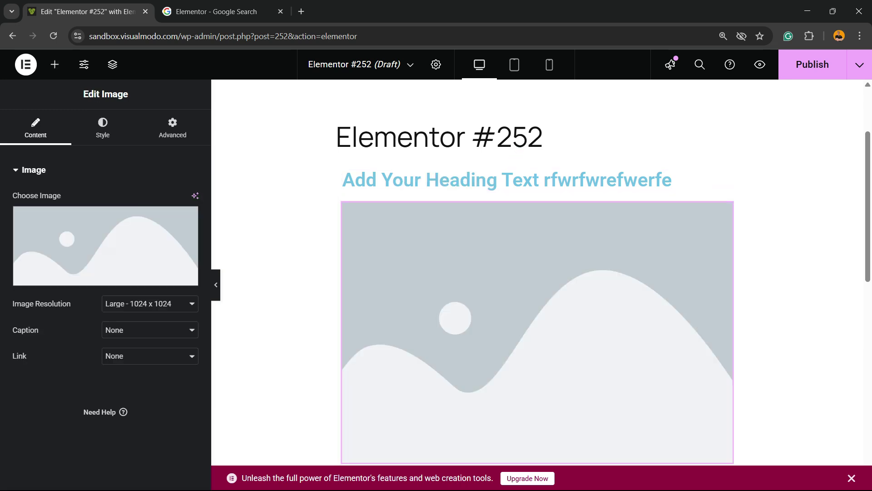
Set the widget's image to the media library photo titled "plant", showing a person beside a potted plant
{"action": "left_click", "coordinate": [106, 245]}
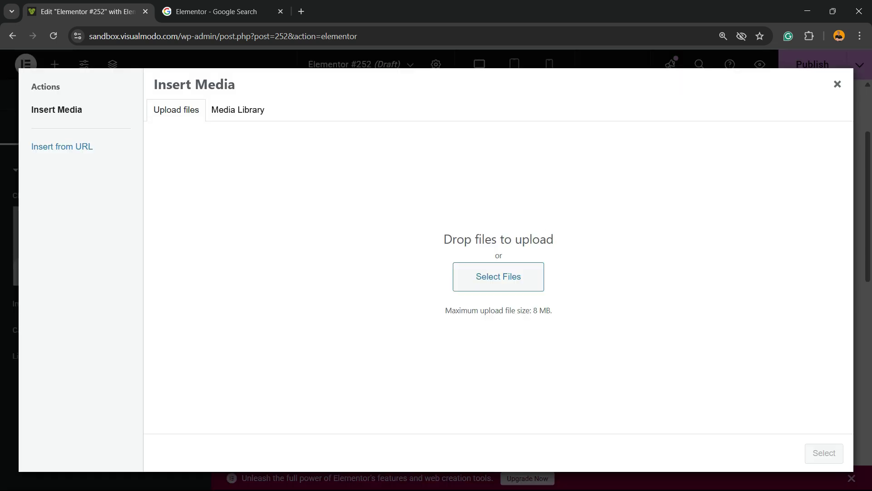
{"action": "left_click", "coordinate": [238, 110]}
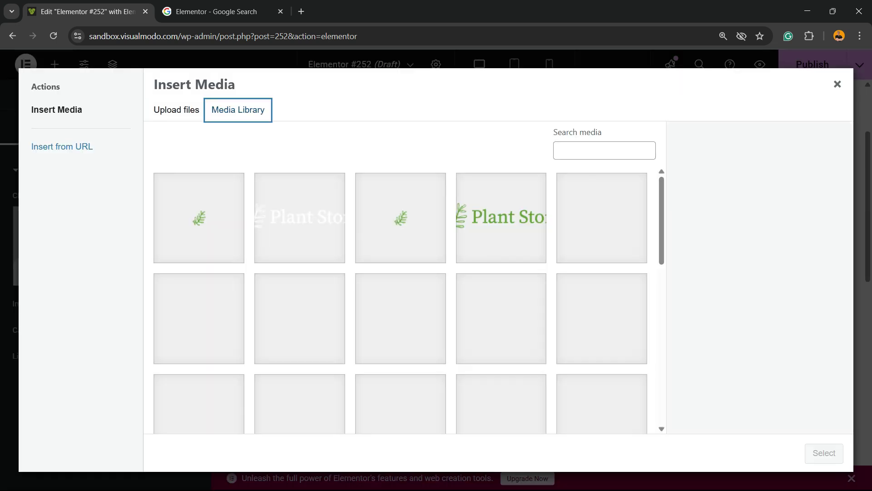
{"action": "left_click", "coordinate": [299, 318]}
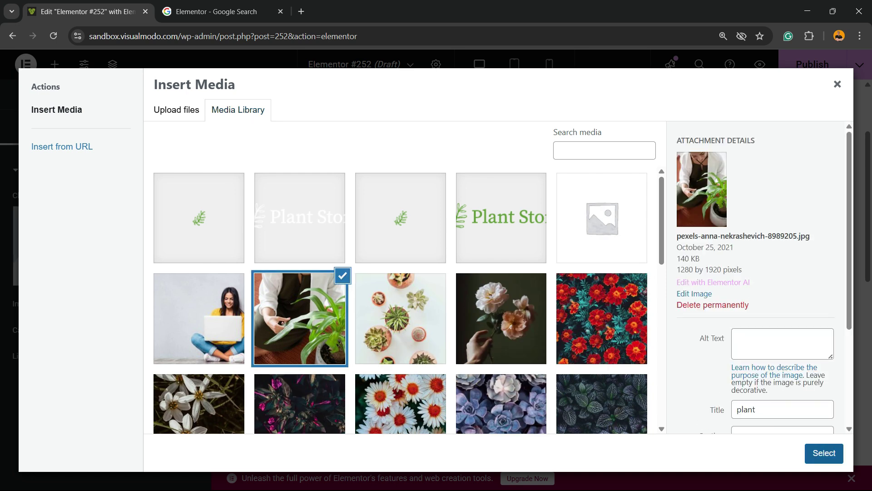
{"action": "left_click", "coordinate": [824, 453]}
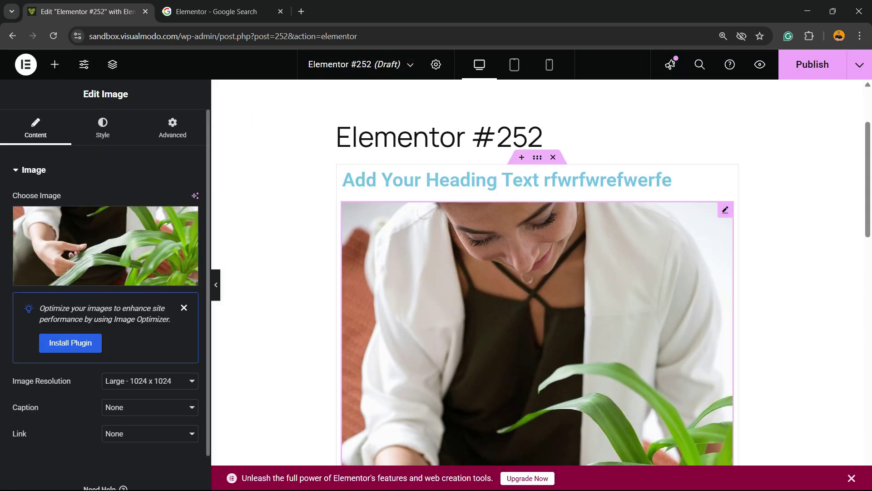
Look over the Flexbox container structures below the image and close the chooser without picking one
{"action": "scroll", "coordinate": [536, 273], "scroll_direction": "down", "scroll_amount": 10}
{"action": "left_click", "coordinate": [496, 353]}
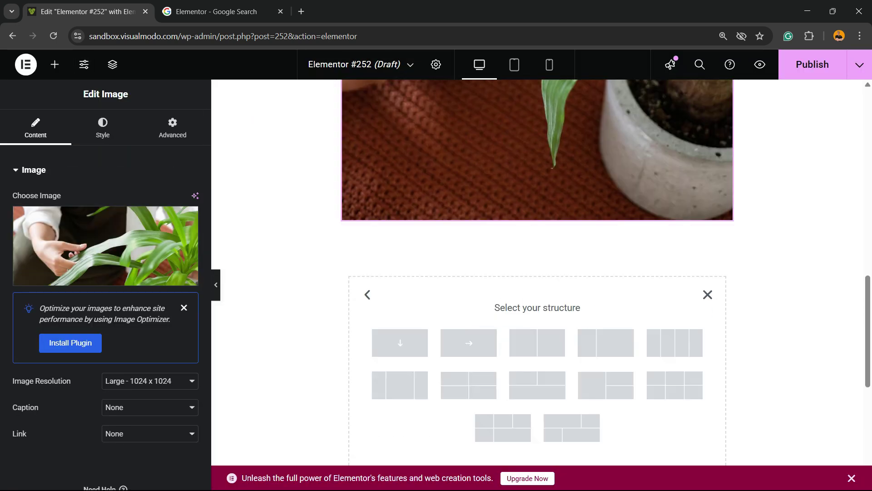
{"action": "left_click", "coordinate": [708, 294]}
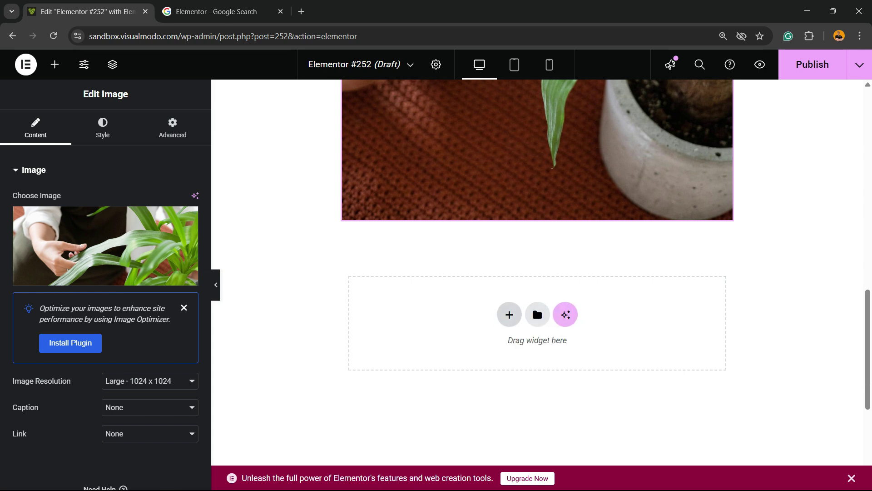
Browse the ready-made blocks in the template library and examine the list of block categories
{"action": "left_click", "coordinate": [536, 306]}
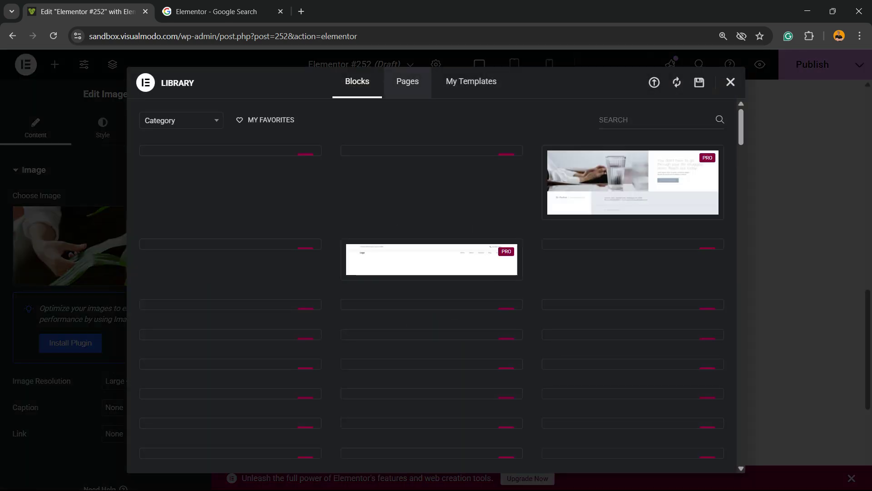
{"action": "mouse_move", "coordinate": [432, 198]}
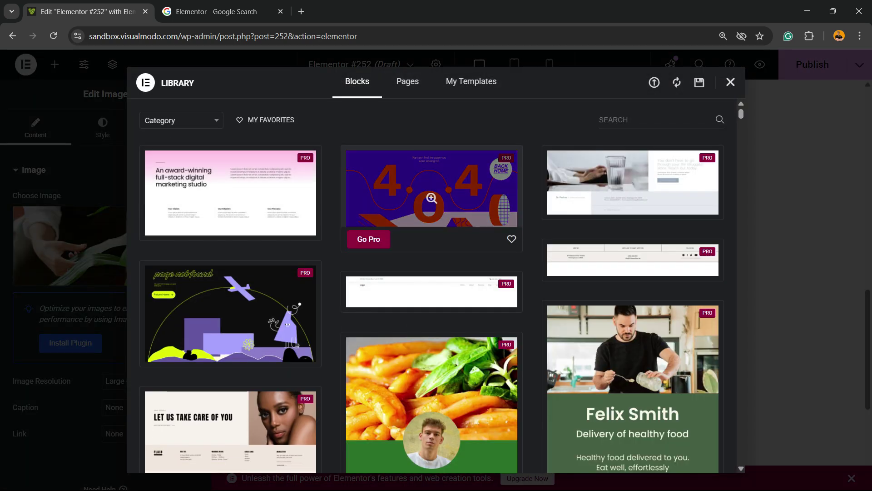
{"action": "mouse_move", "coordinate": [231, 313]}
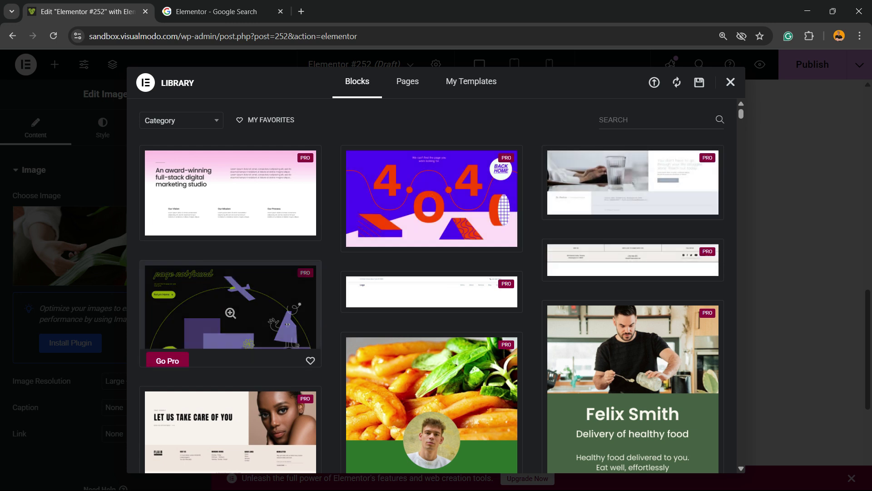
{"action": "scroll", "coordinate": [231, 313], "scroll_direction": "down", "scroll_amount": 12}
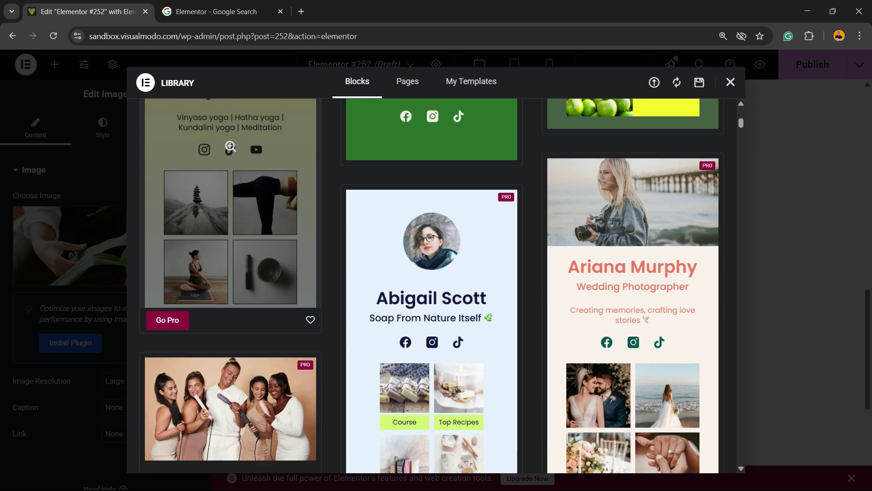
{"action": "scroll", "coordinate": [231, 147], "scroll_direction": "down", "scroll_amount": 12}
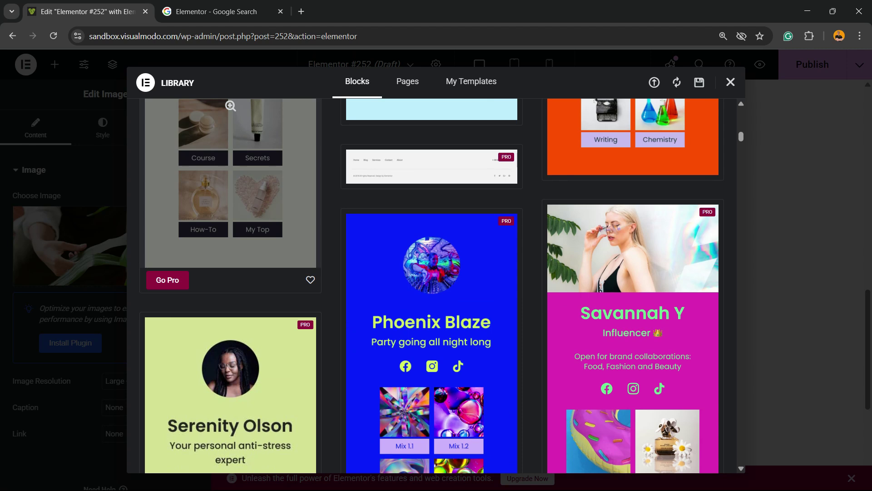
{"action": "scroll", "coordinate": [231, 106], "scroll_direction": "up", "scroll_amount": 20}
{"action": "left_click", "coordinate": [181, 121]}
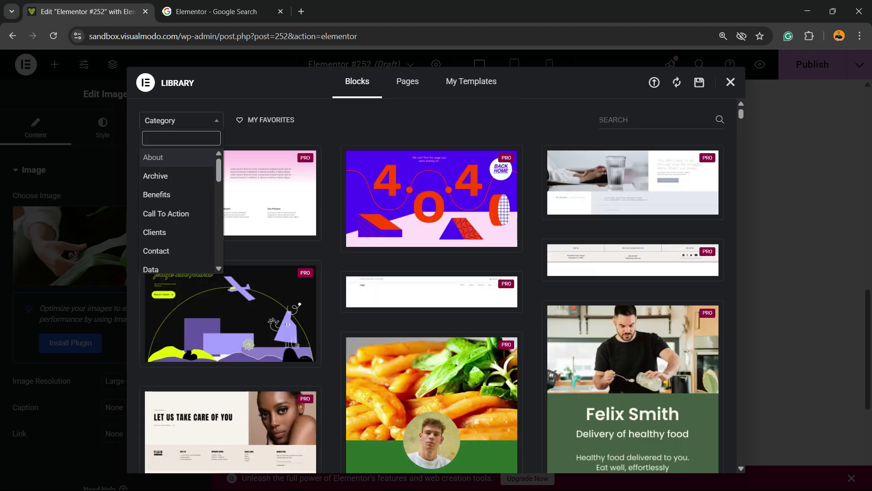
{"action": "scroll", "coordinate": [177, 194], "scroll_direction": "down", "scroll_amount": 8}
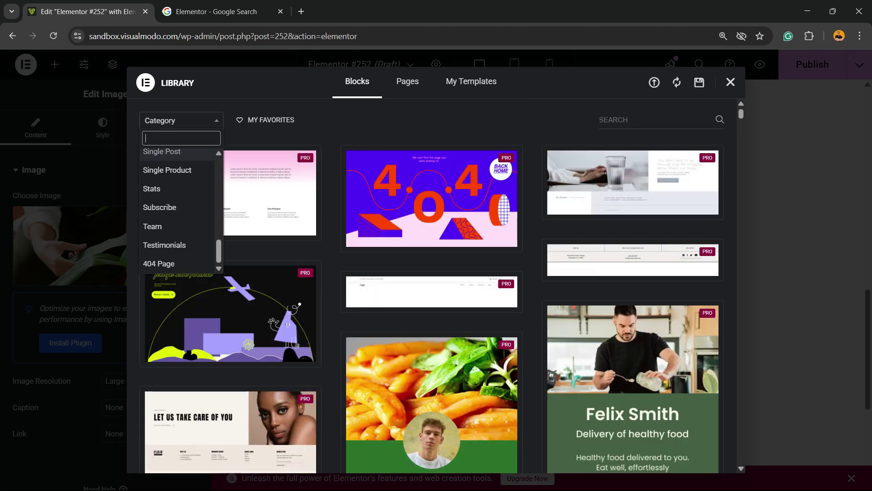
{"action": "scroll", "coordinate": [177, 195], "scroll_direction": "up", "scroll_amount": 8}
Preview the first page template in the library, try to insert it, and close the library without connecting an account
{"action": "left_click", "coordinate": [408, 81]}
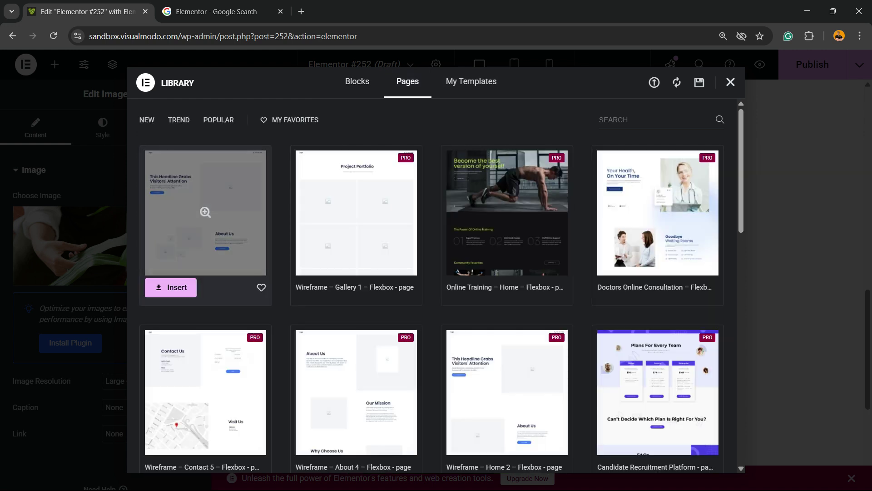
{"action": "left_click", "coordinate": [205, 212]}
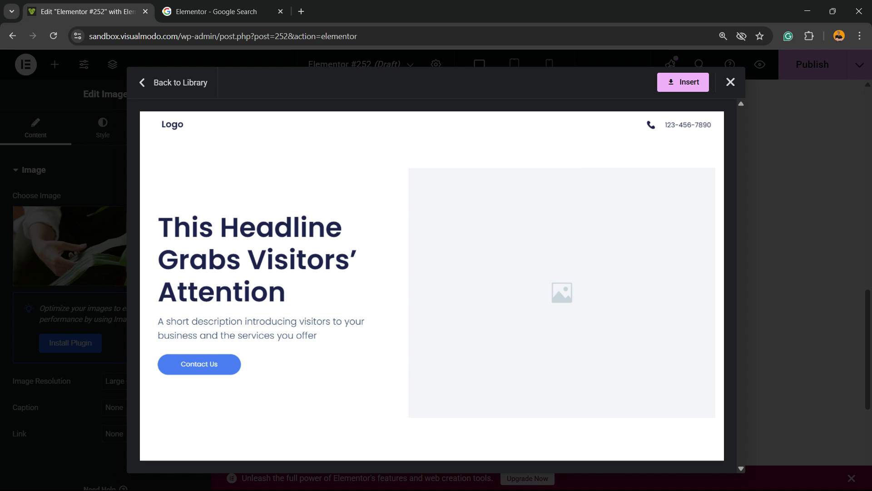
{"action": "left_click", "coordinate": [683, 81]}
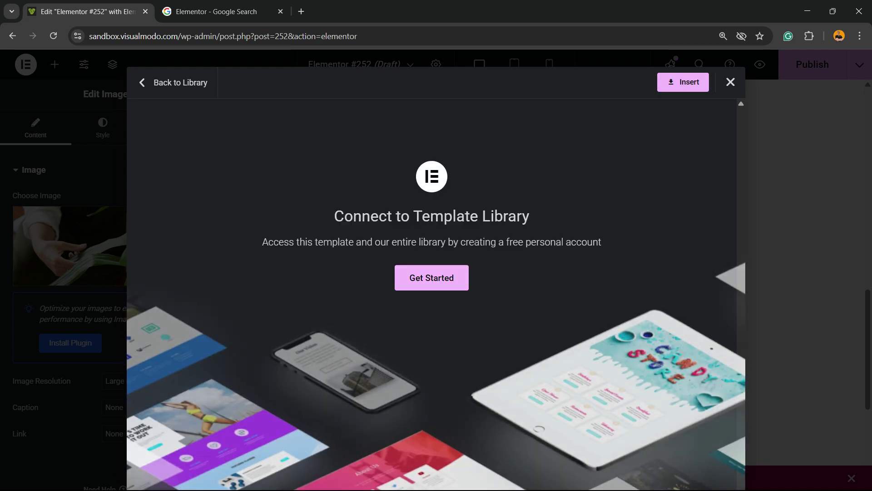
{"action": "key", "text": "Escape"}
{"action": "left_click", "coordinate": [536, 306]}
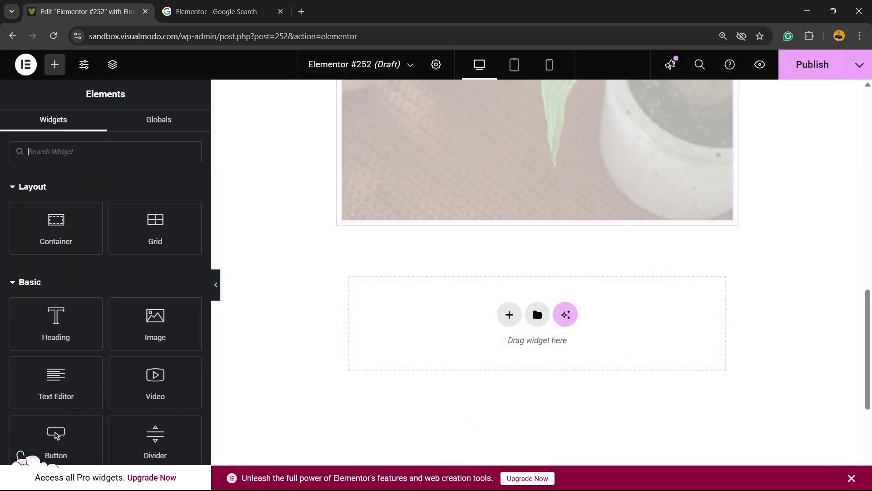
Preview the page in tablet portrait and mobile views, return to desktop view, and review the page down to its footer
{"action": "scroll", "coordinate": [536, 307], "scroll_direction": "up", "scroll_amount": 12}
{"action": "scroll", "coordinate": [537, 273], "scroll_direction": "down", "scroll_amount": 8}
{"action": "scroll", "coordinate": [538, 273], "scroll_direction": "up", "scroll_amount": 8}
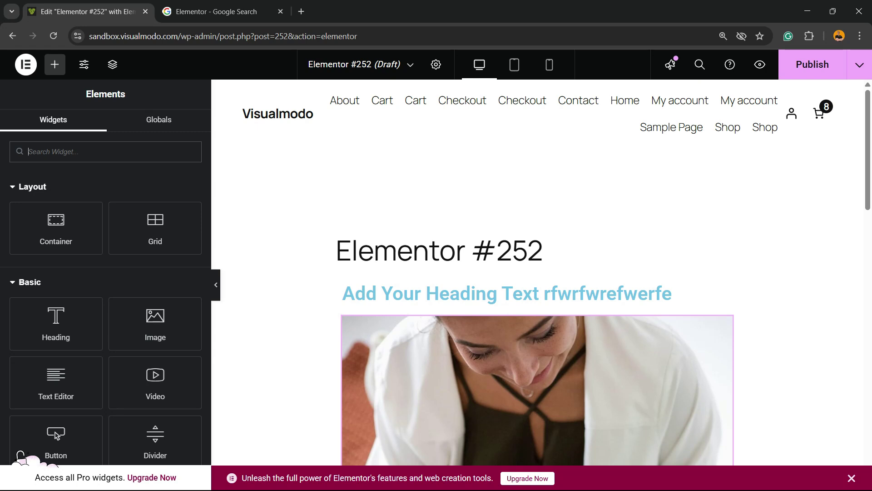
{"action": "left_click", "coordinate": [514, 64]}
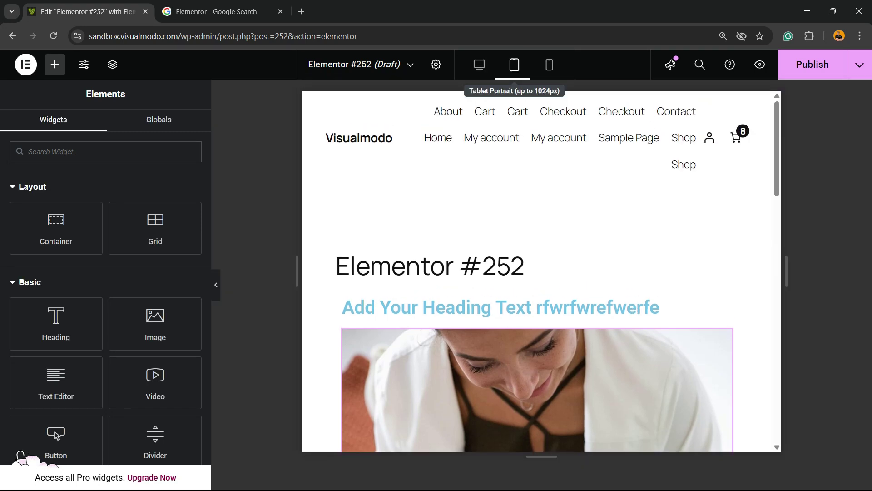
{"action": "left_click", "coordinate": [550, 64]}
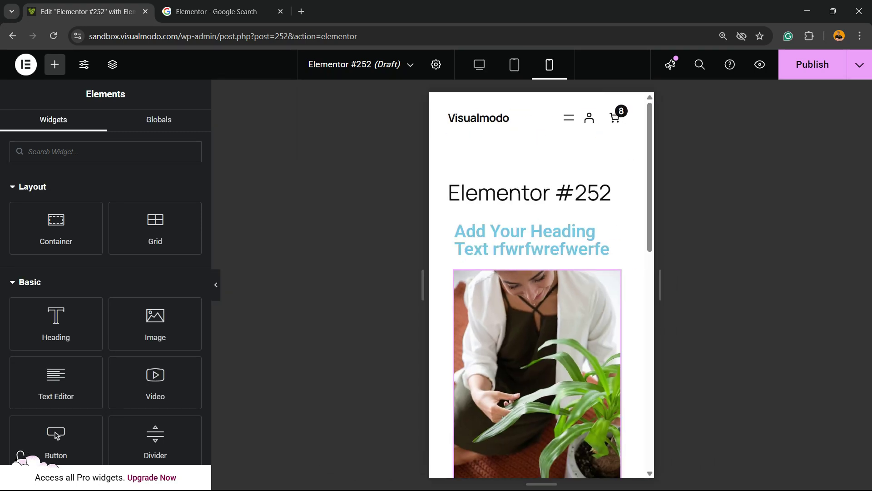
{"action": "left_click", "coordinate": [479, 64]}
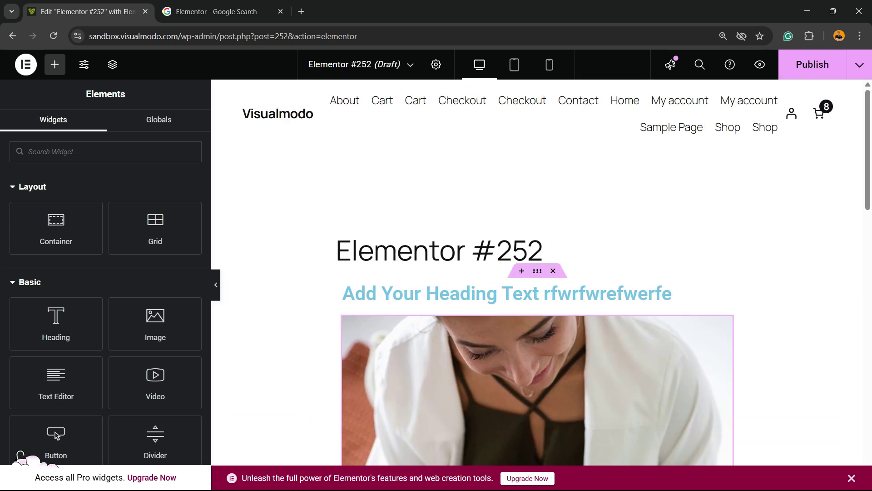
{"action": "scroll", "coordinate": [536, 272], "scroll_direction": "down", "scroll_amount": 10}
{"action": "scroll", "coordinate": [536, 273], "scroll_direction": "down", "scroll_amount": 7}
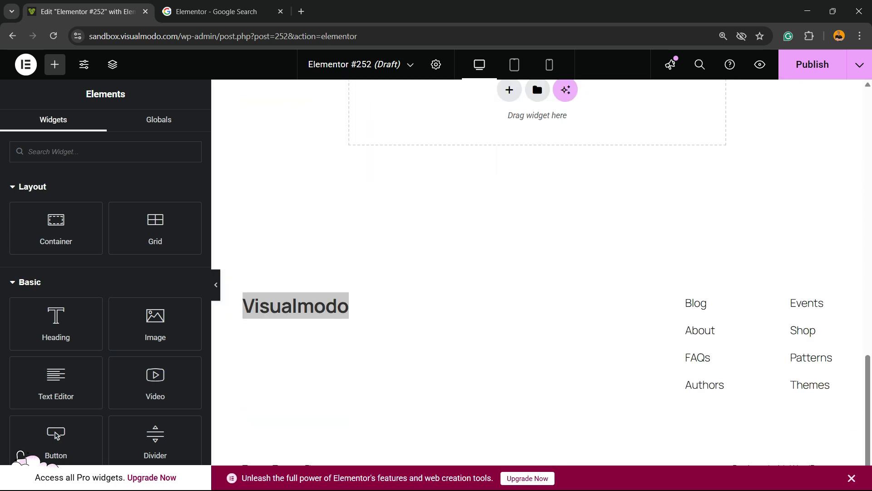
{"action": "scroll", "coordinate": [537, 273], "scroll_direction": "up", "scroll_amount": 9}
{"action": "scroll", "coordinate": [536, 272], "scroll_direction": "down", "scroll_amount": 6}
{"action": "scroll", "coordinate": [536, 273], "scroll_direction": "up", "scroll_amount": 15}
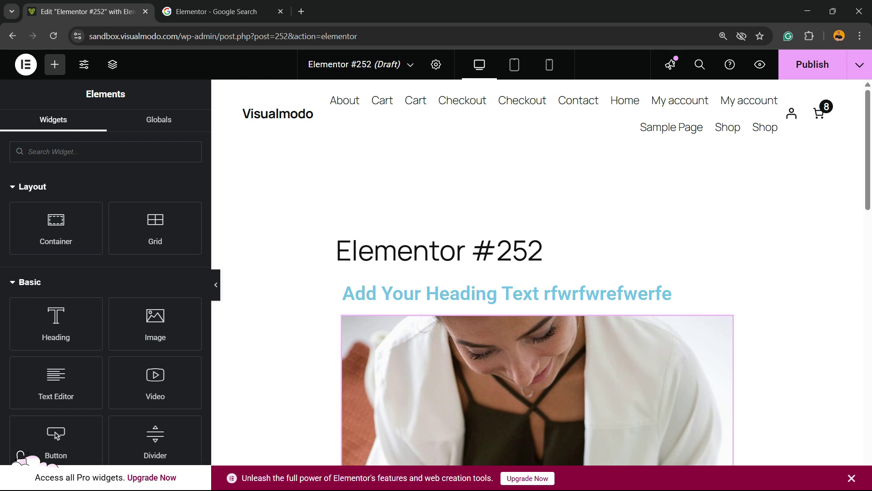